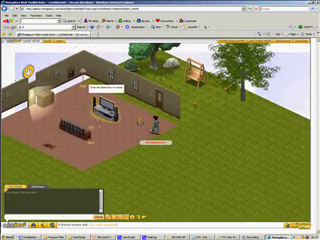
# - Play the video on the room's television
pyautogui.click(106, 112)
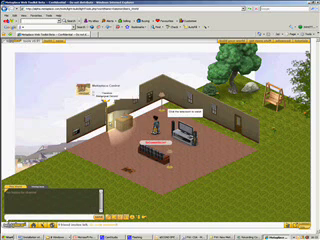
# - Travel to Metaplace Central via its portal icon, confirming with Yes
pyautogui.click(107, 96)
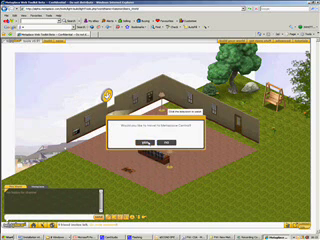
pyautogui.click(146, 142)
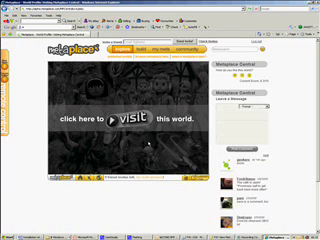
# - Visit the Metaplace Central world from its profile page and load into the town plaza
pyautogui.click(147, 143)
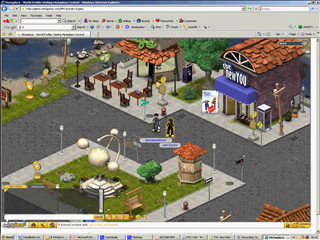
# - View another player's options card, close it, and walk to the riverside bridge
pyautogui.click(198, 110)
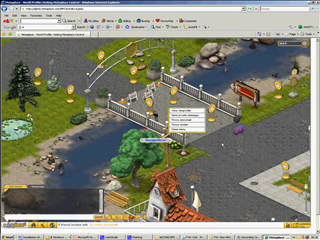
pyautogui.click(180, 112)
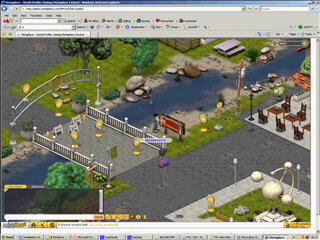
# - Walk the avatar right and down with the arrow keys to the street beside the café
pyautogui.press('Right')
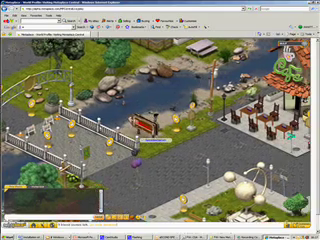
pyautogui.press('Right')
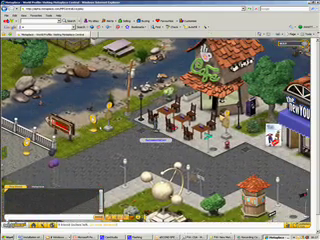
pyautogui.press('Down')
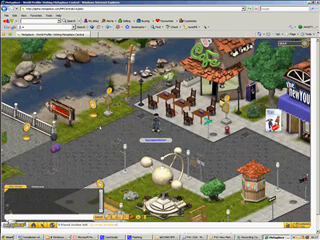